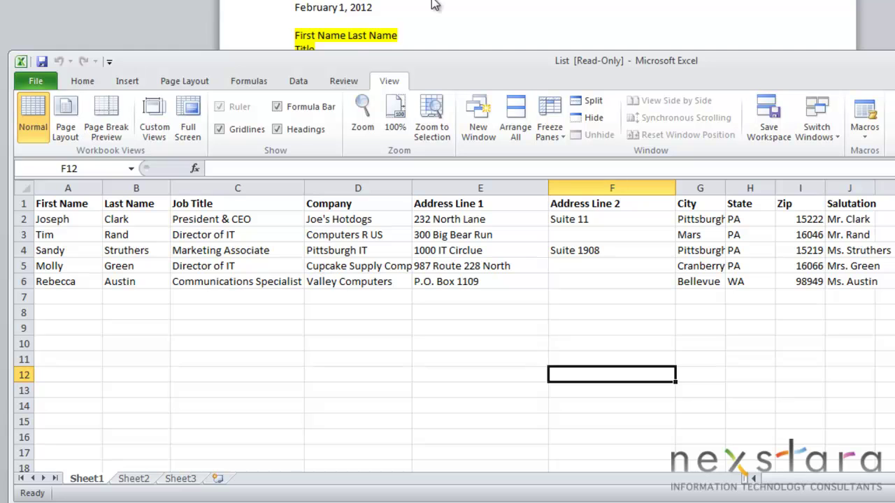
# Drag the Excel contact list window aside so the Nexstara letter in Word is visible
pyautogui.moveTo(432, 66); pyautogui.dragTo(476, 211)
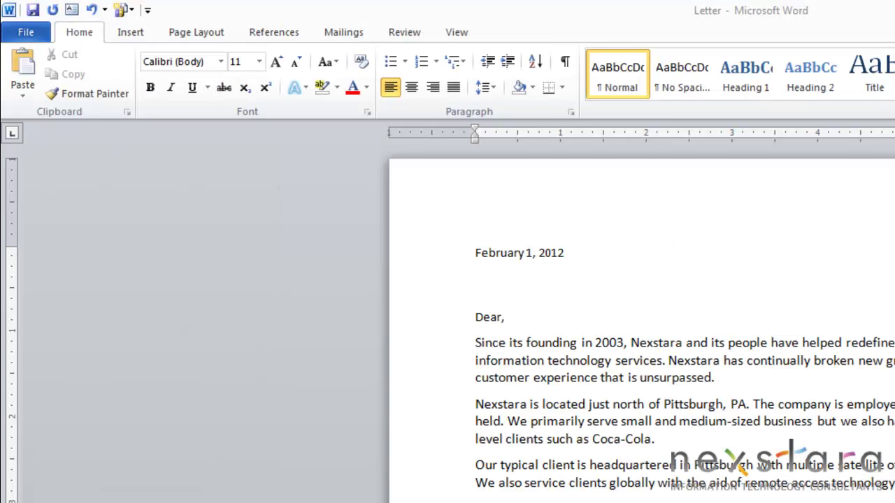
# Launch the Step by Step Mail Merge Wizard and choose Letters as the document type
pyautogui.click(332, 32)
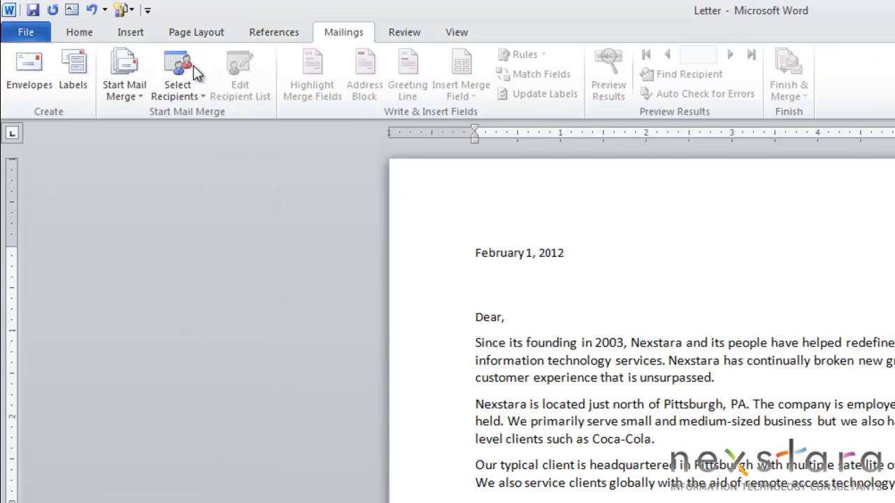
pyautogui.click(121, 79)
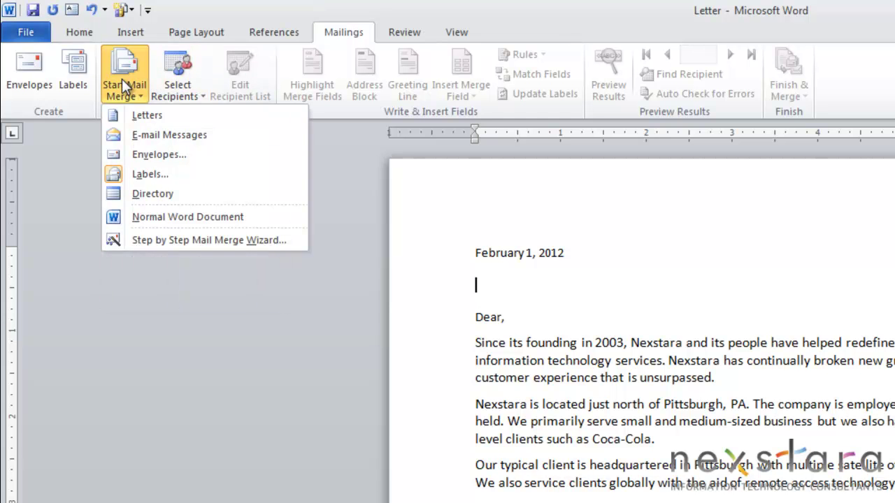
pyautogui.click(174, 240)
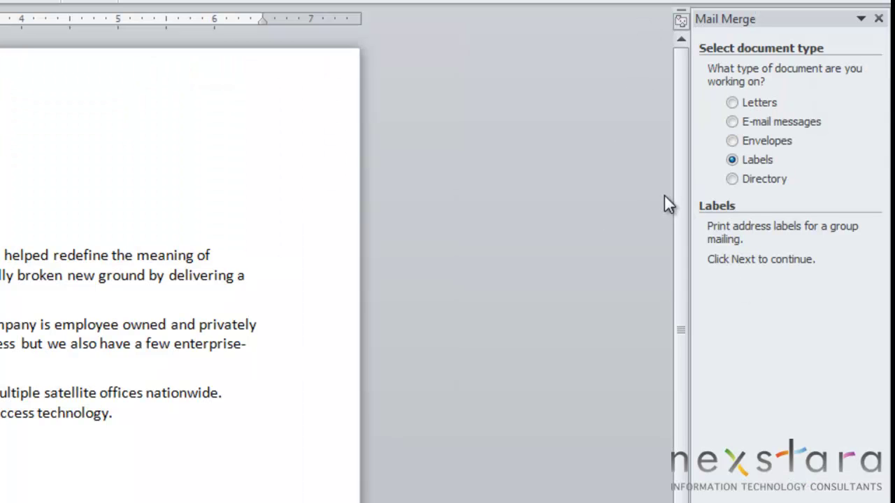
pyautogui.click(731, 102)
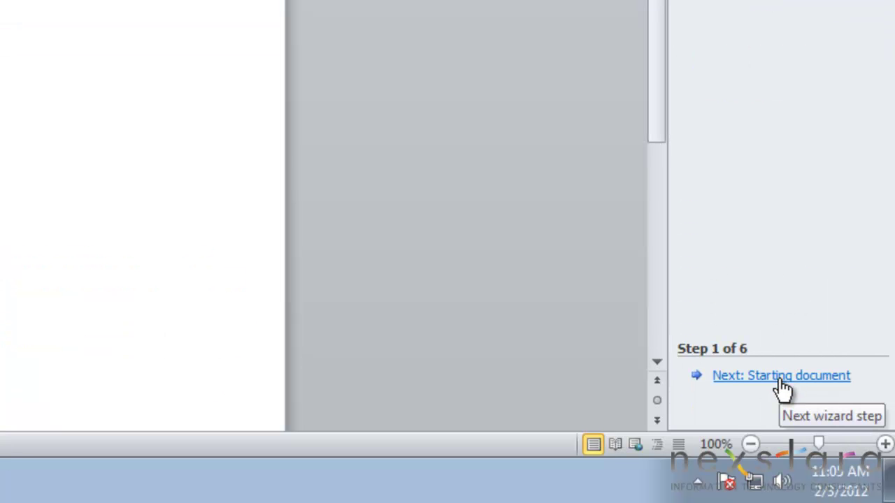
# Advance the wizard to Select recipients, keeping the current letter as the starting document
pyautogui.click(779, 381)
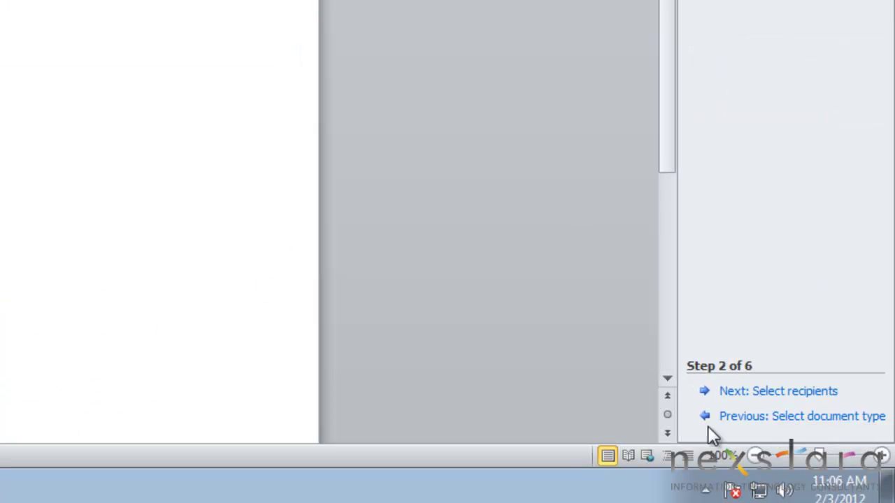
pyautogui.click(755, 392)
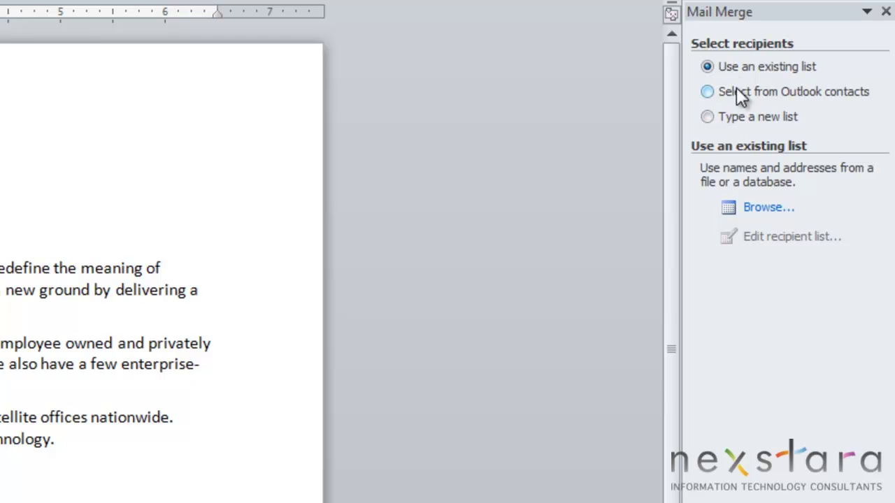
# Open the Desktop List workbook as the recipient source and check its Sheet1$ table
pyautogui.click(767, 209)
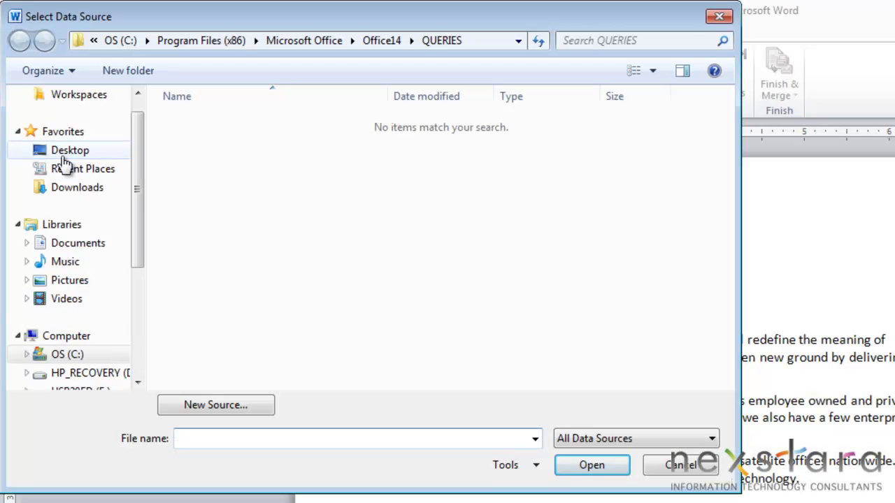
pyautogui.click(64, 156)
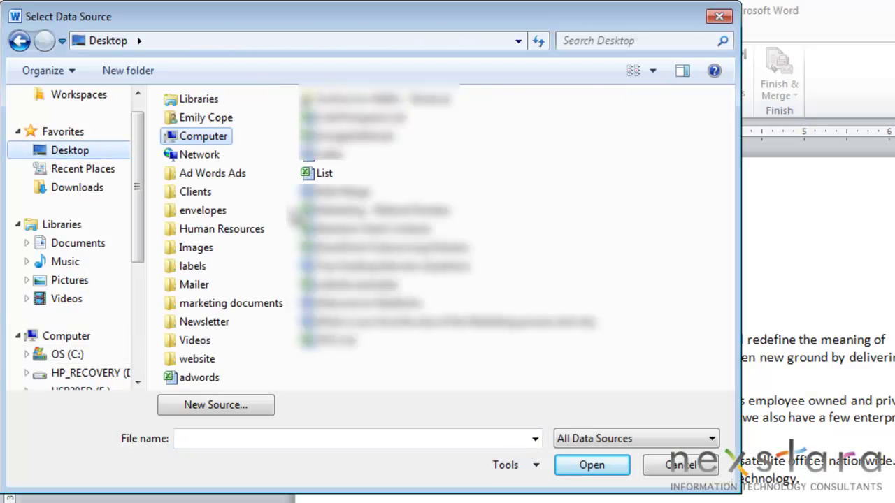
pyautogui.doubleClick(327, 172)
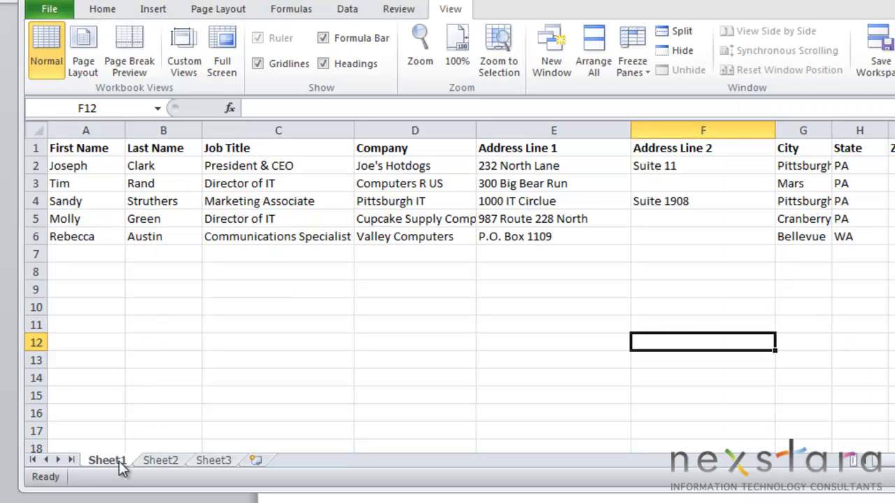
pyautogui.click(156, 463)
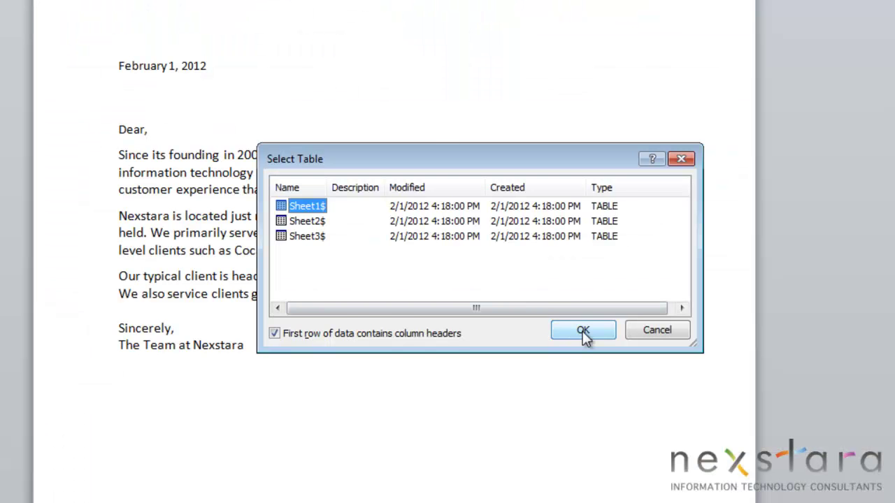
# Confirm Sheet1$ and accept all five List.xlsx recipients for the merge
pyautogui.click(584, 332)
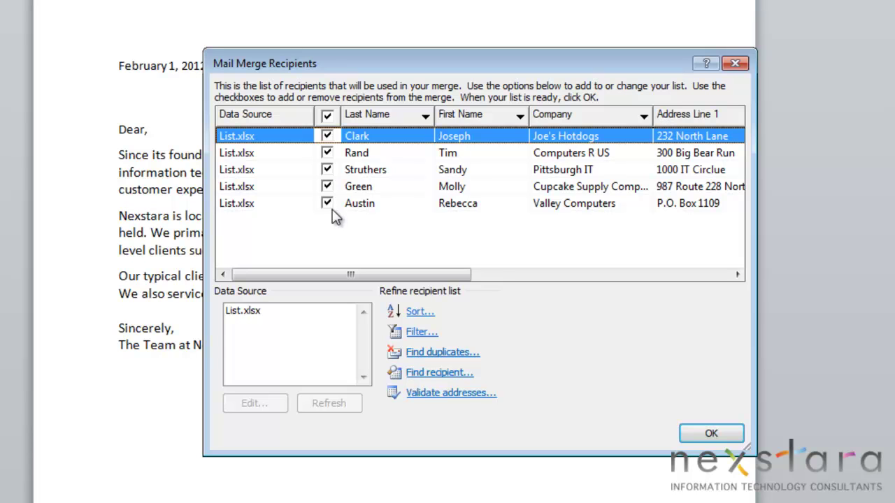
pyautogui.click(711, 434)
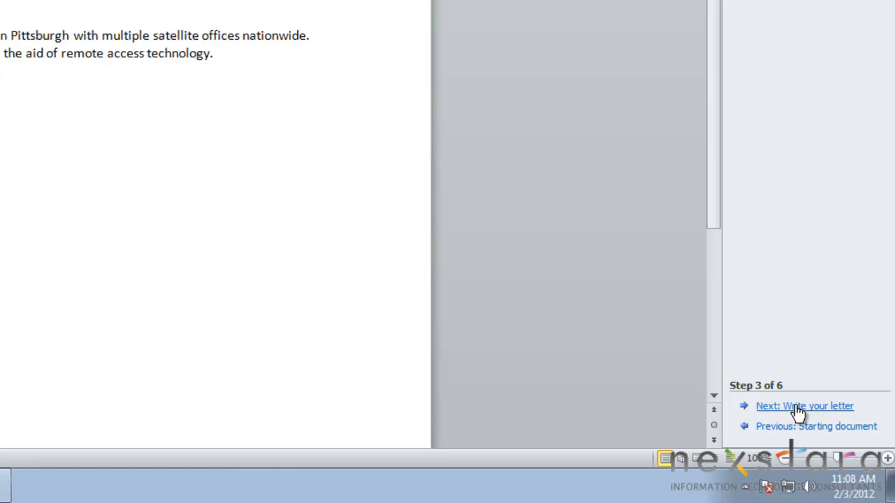
# Move to the Write your letter step and bring up the Insert Address Block dialog
pyautogui.click(812, 413)
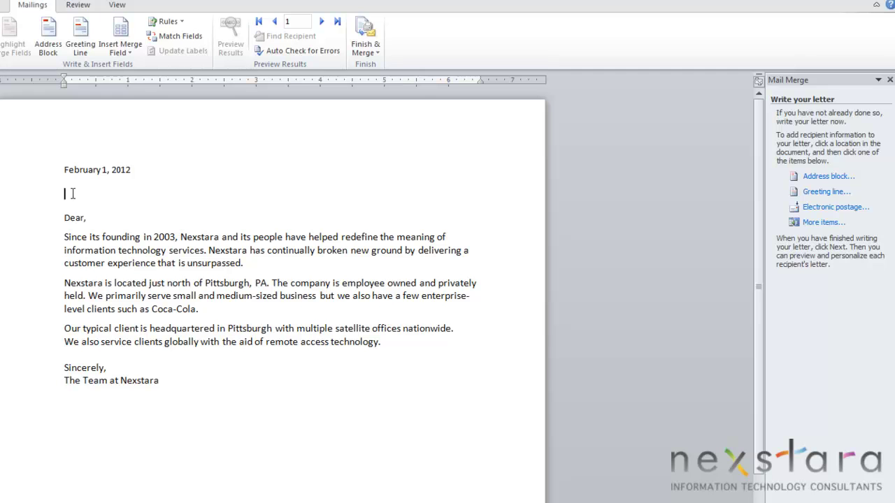
pyautogui.click(817, 180)
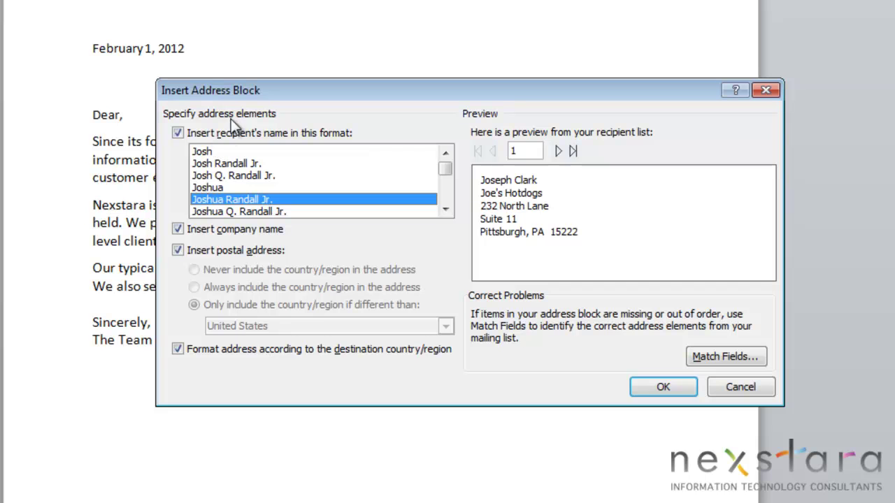
# Insert an address block in the Josh Randall Jr. format with company name and postal address
pyautogui.click(212, 163)
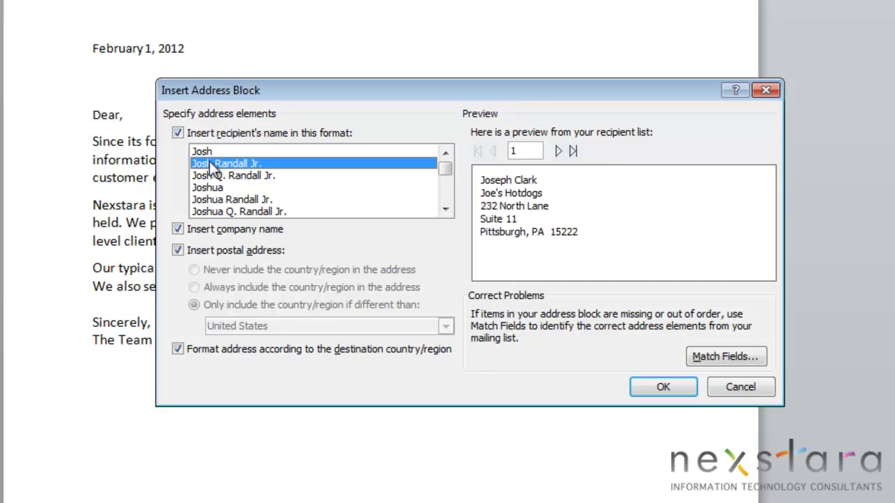
pyautogui.click(209, 151)
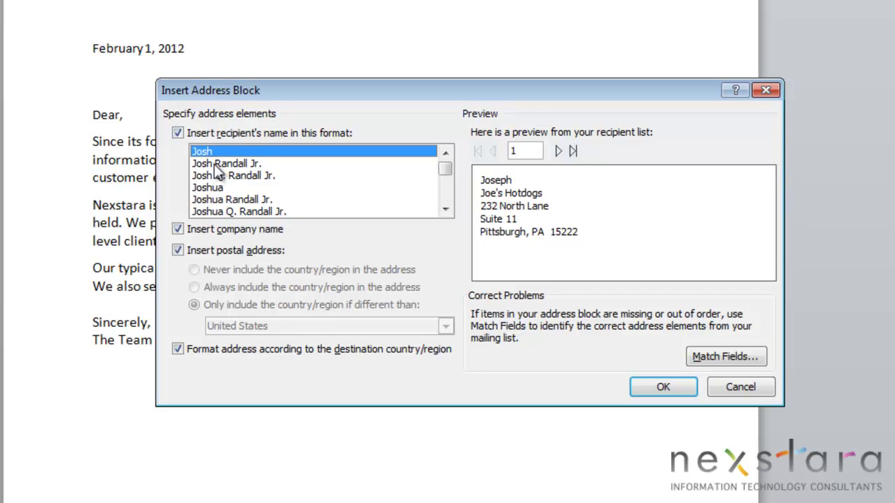
pyautogui.click(214, 164)
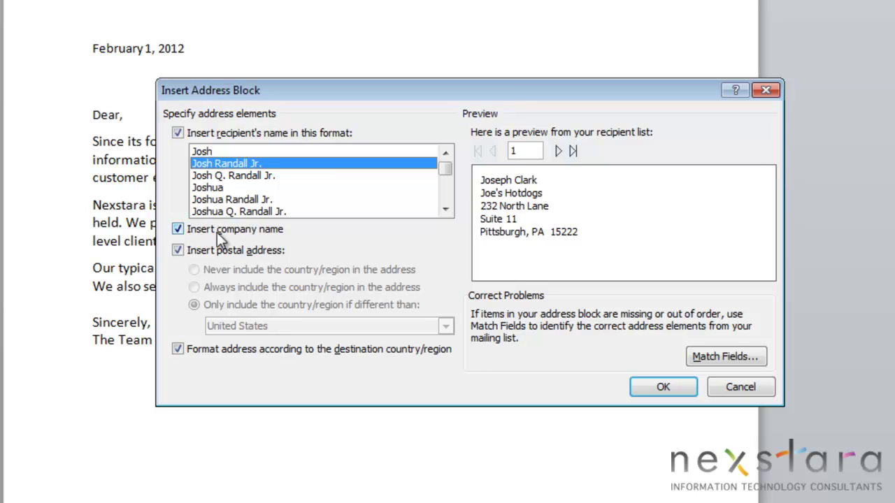
pyautogui.click(178, 229)
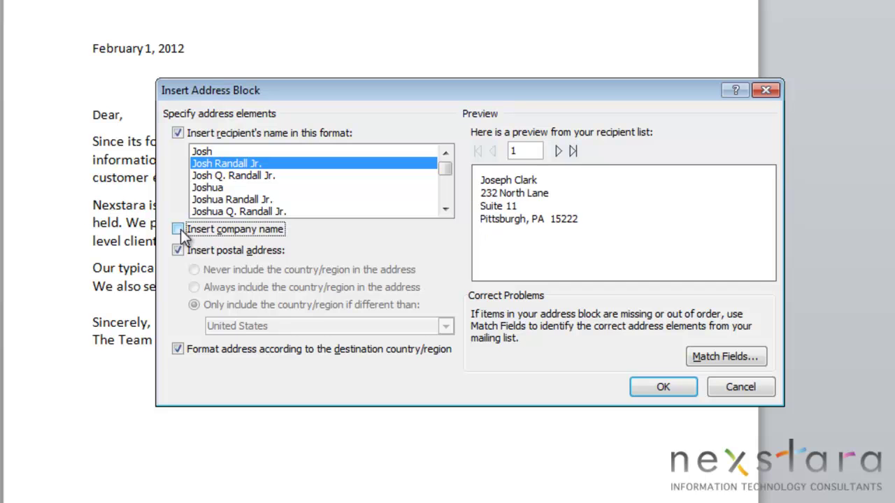
pyautogui.click(179, 230)
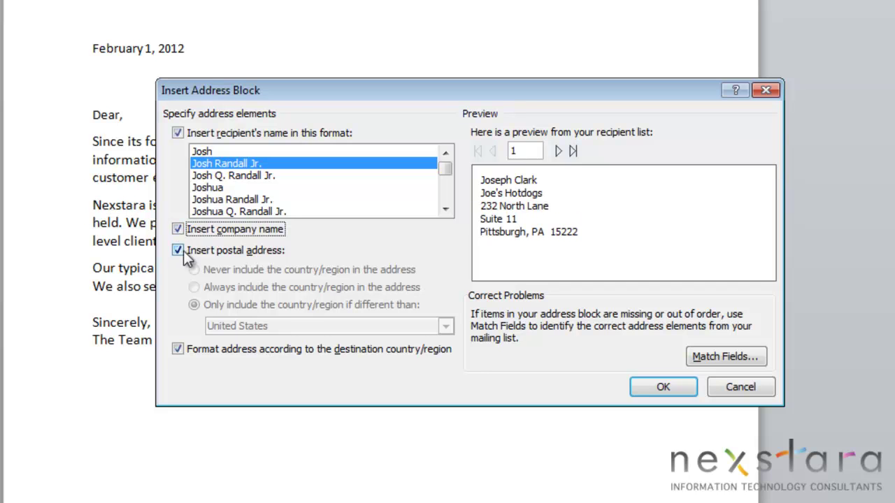
pyautogui.click(177, 250)
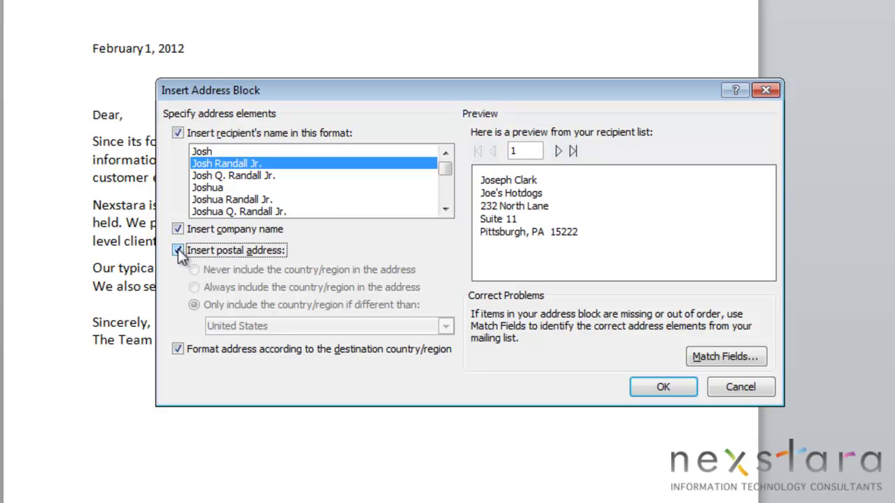
pyautogui.click(178, 250)
pyautogui.click(178, 250)
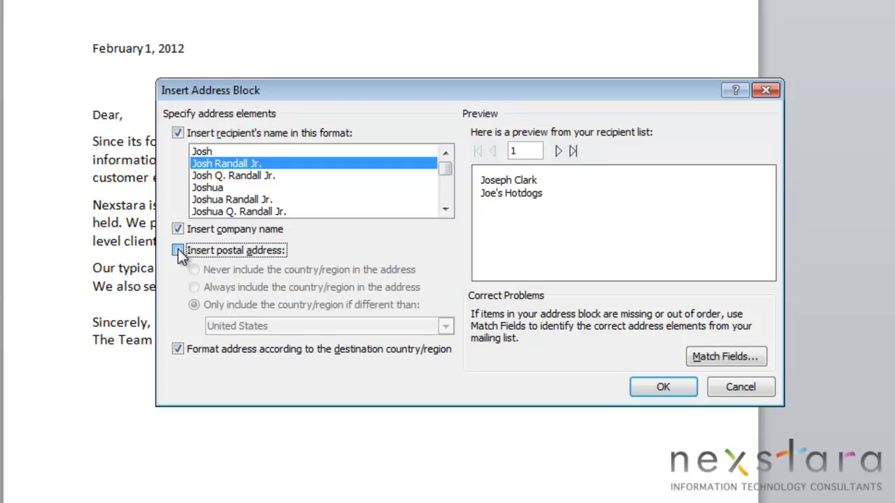
pyautogui.click(520, 151)
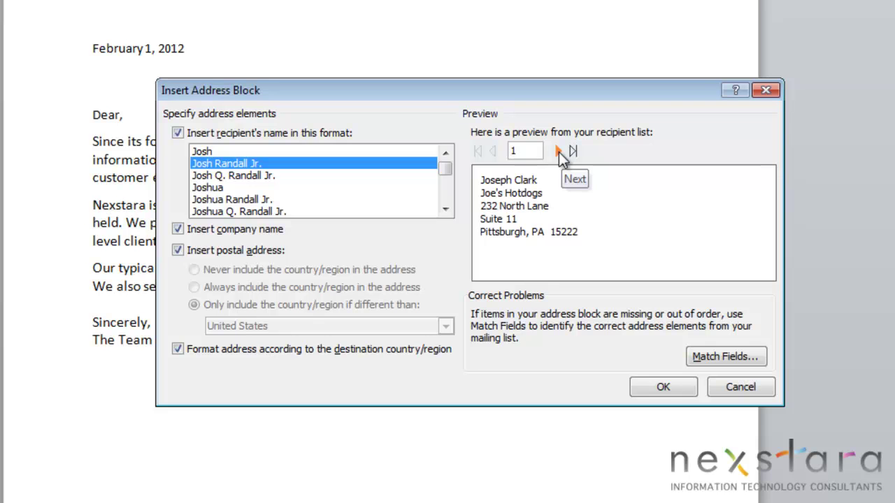
pyautogui.click(662, 389)
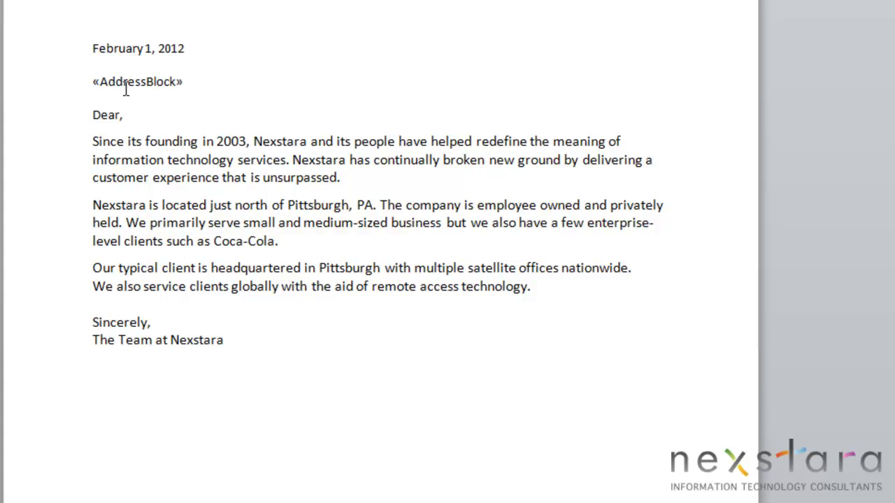
# Insert the Salutation field after 'Dear' so the greeting reads 'Dear «Salutation»,'
pyautogui.click(127, 114)
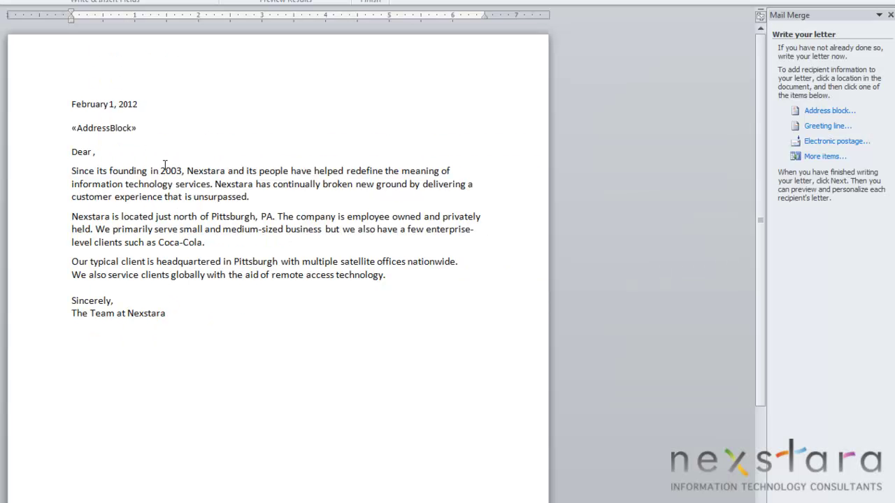
pyautogui.click(825, 157)
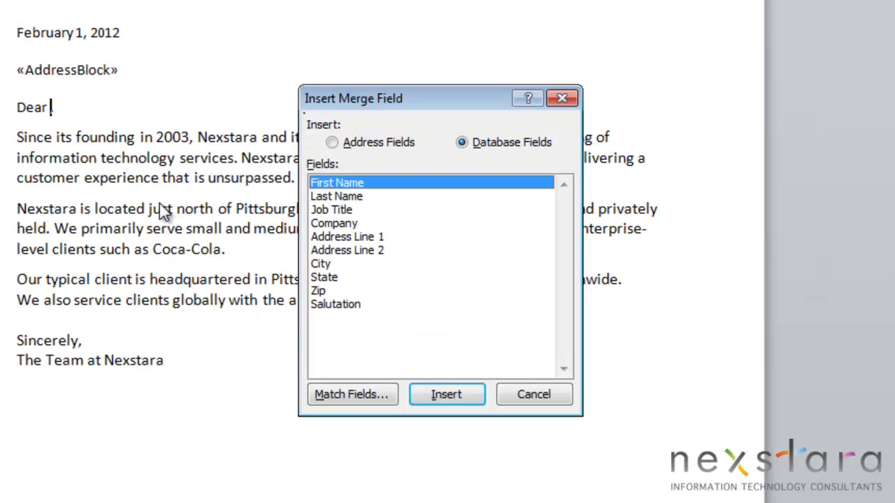
pyautogui.click(338, 303)
pyautogui.write(',')
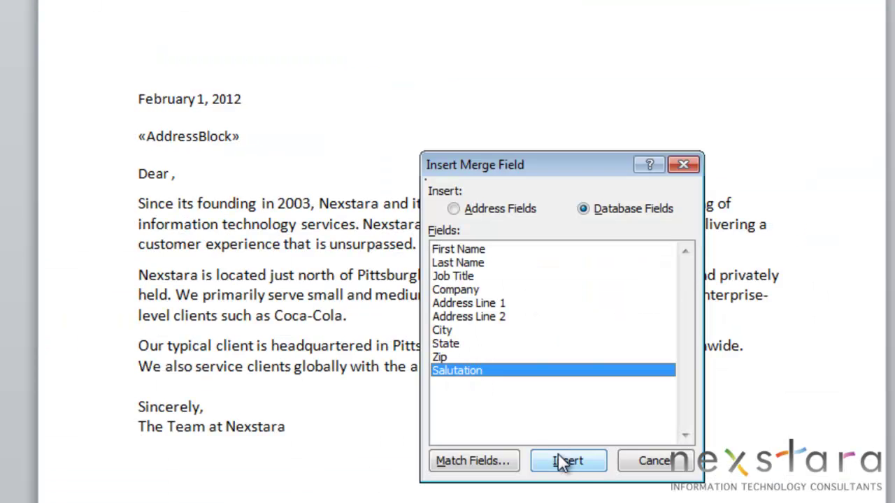
pyautogui.click(577, 469)
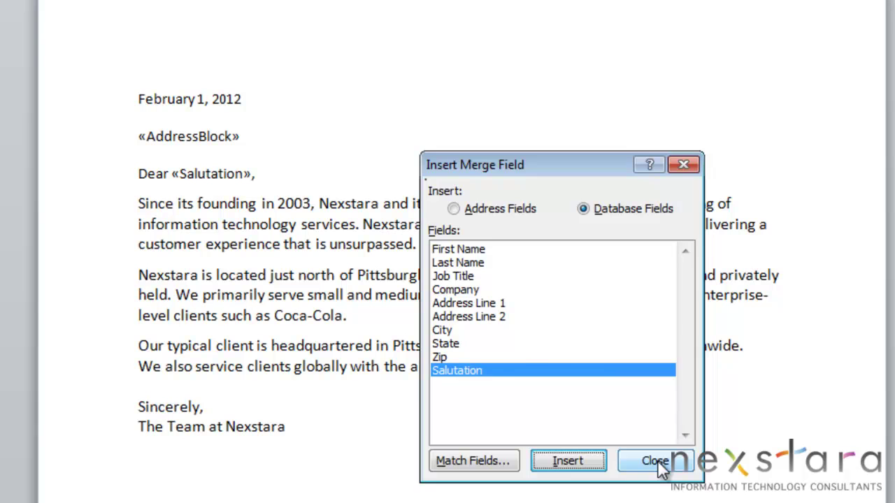
pyautogui.click(657, 460)
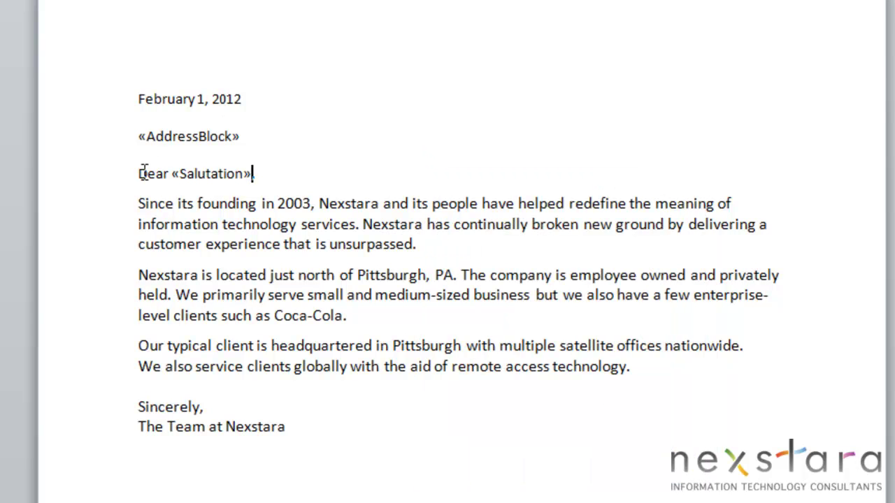
# Insert City, State and Zip merge fields on a line below 'The Team at Nexstara'
pyautogui.click(380, 438)
pyautogui.click(453, 276)
pyautogui.click(442, 330)
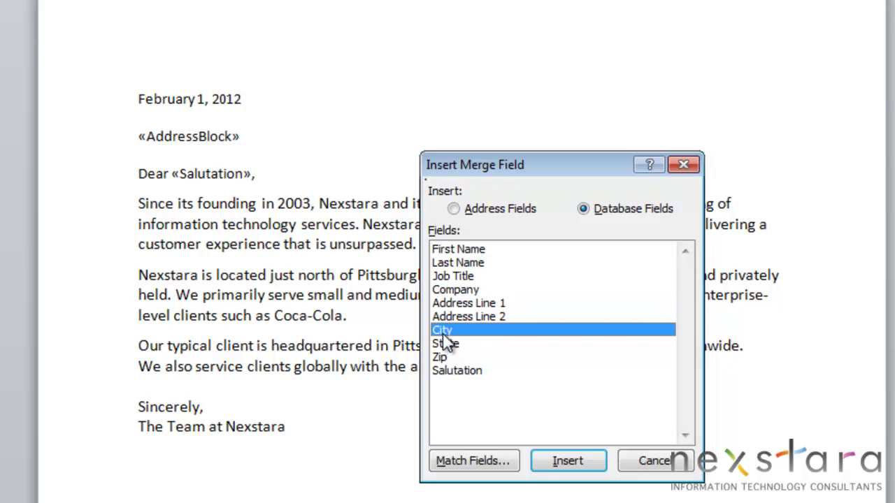
pyautogui.click(564, 460)
pyautogui.click(451, 343)
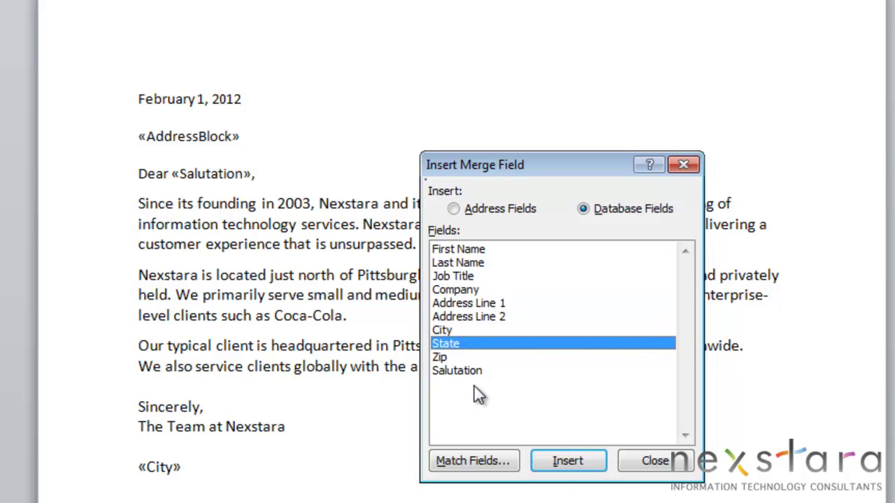
pyautogui.click(566, 462)
pyautogui.click(448, 357)
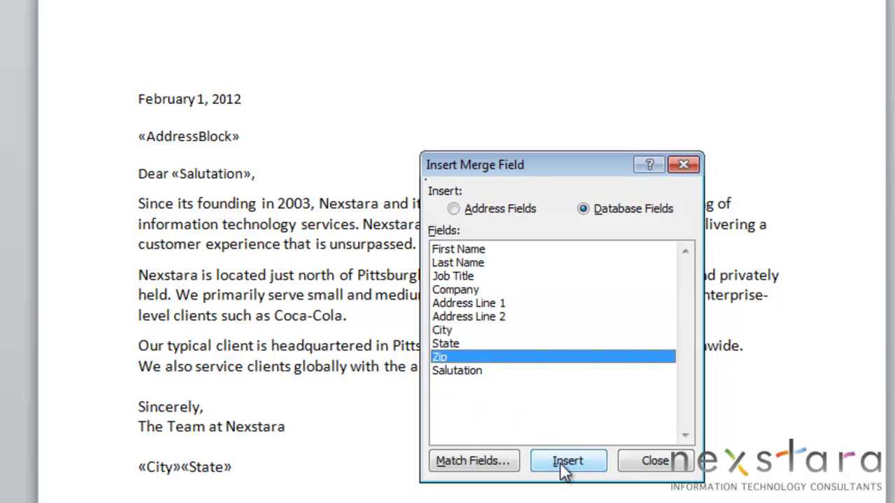
pyautogui.click(562, 464)
pyautogui.click(657, 460)
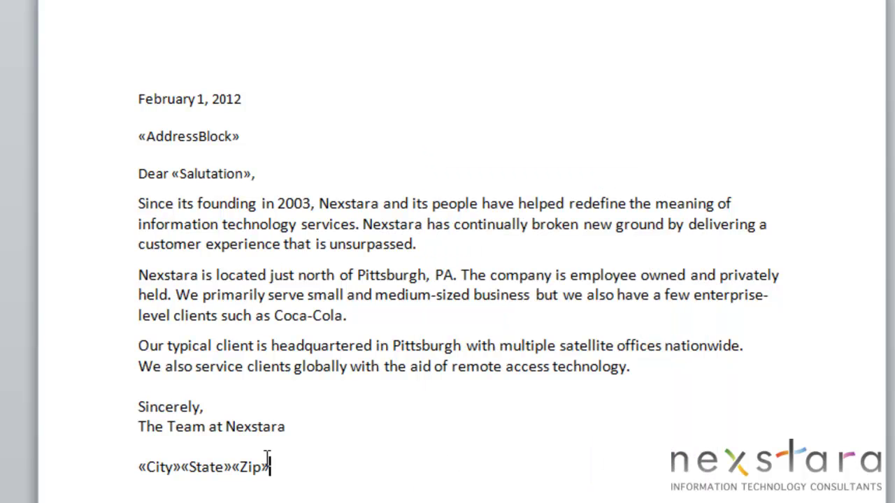
# Add a comma right after the «City» field
pyautogui.click(181, 469)
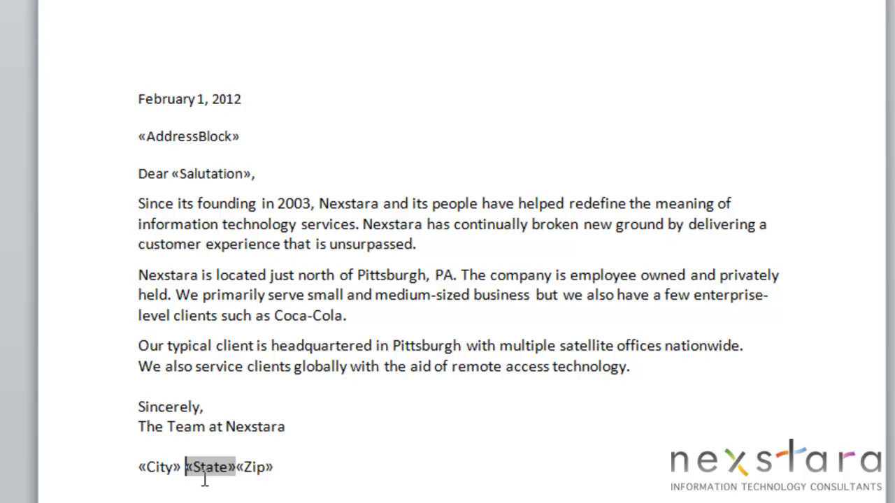
pyautogui.press('Left')
pyautogui.press('Left')
pyautogui.write(',')
pyautogui.press('Right')
pyautogui.press('Right')
pyautogui.press('Right')
pyautogui.press('Right')
pyautogui.press('Right')
pyautogui.press('Right')
pyautogui.press('Right')
pyautogui.press('Right')
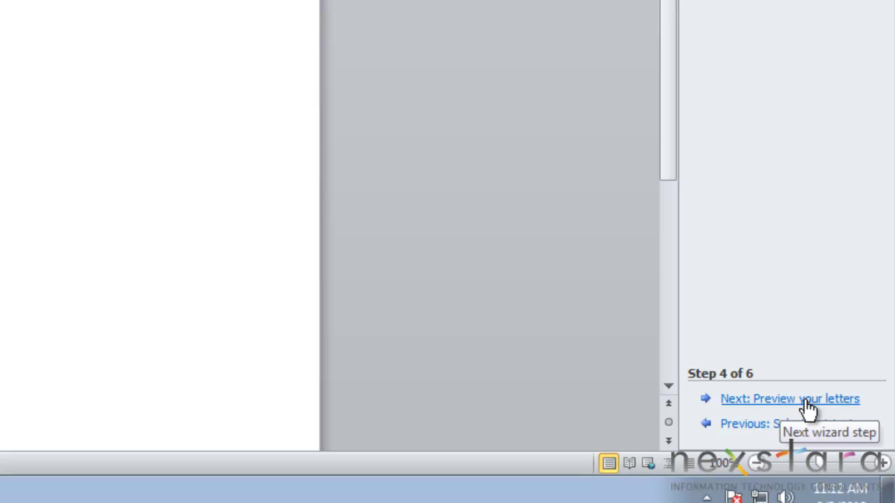
# Preview the merged letters, paging forward through recipients and back to the first
pyautogui.click(807, 402)
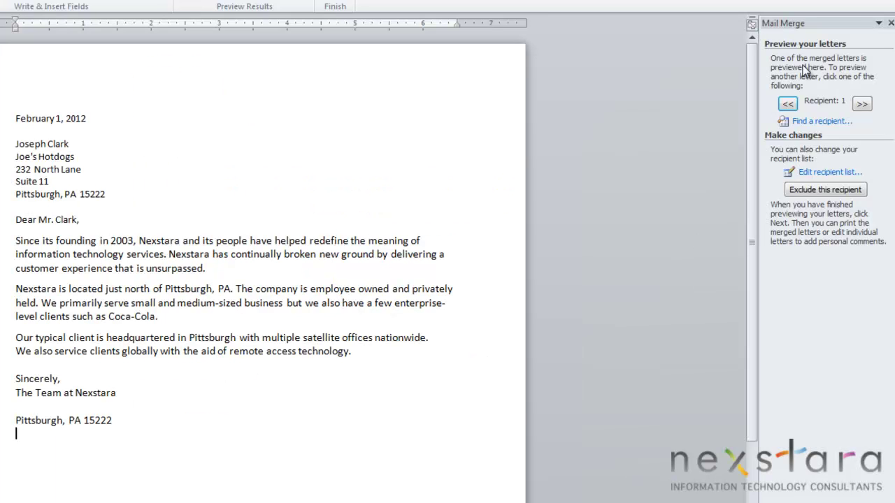
pyautogui.click(862, 104)
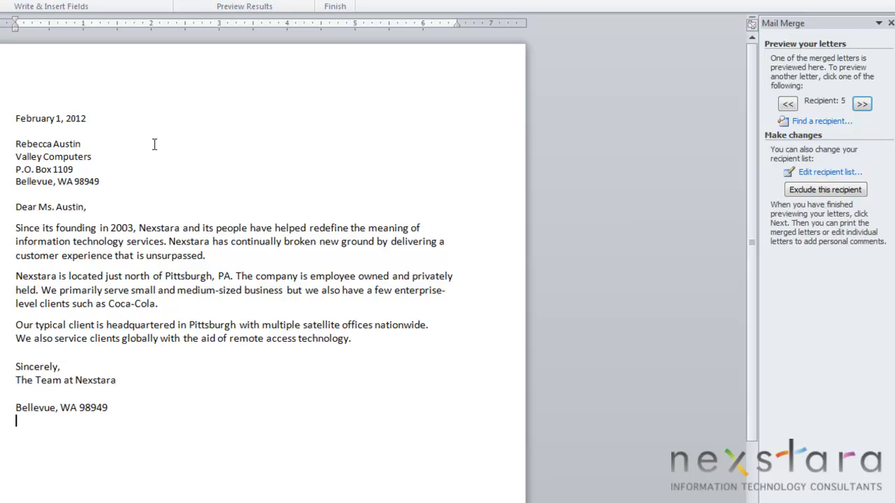
pyautogui.click(825, 191)
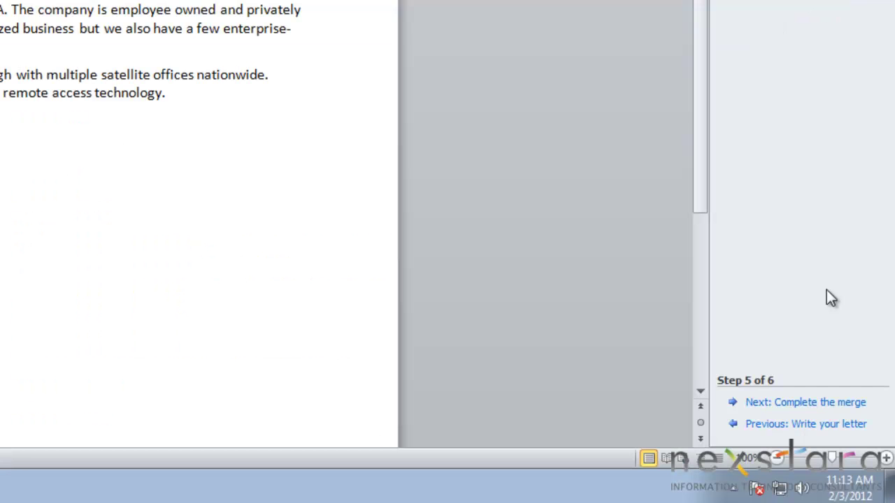
# Reach the Complete the merge step and send All records to the printer
pyautogui.click(811, 406)
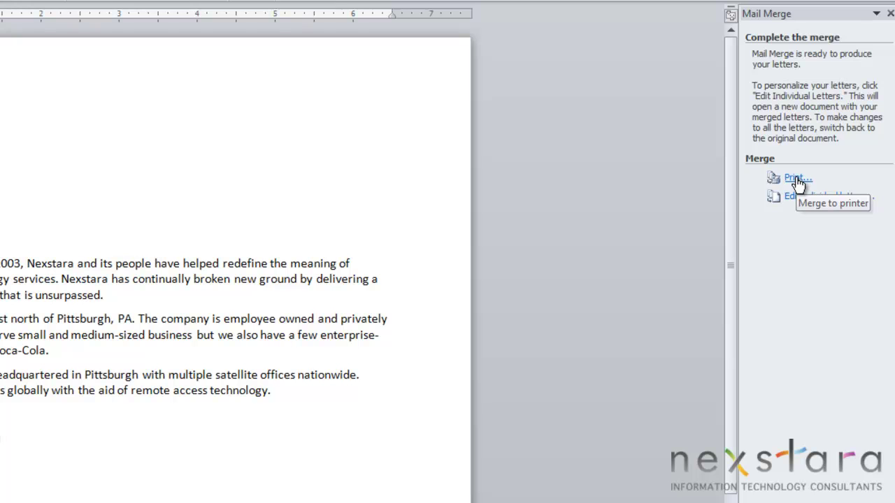
pyautogui.click(797, 180)
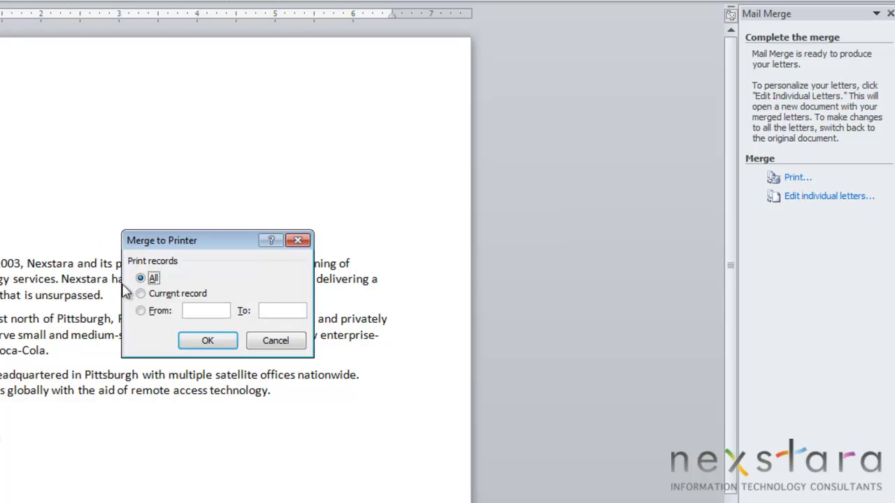
pyautogui.click(141, 294)
pyautogui.click(158, 312)
pyautogui.click(143, 279)
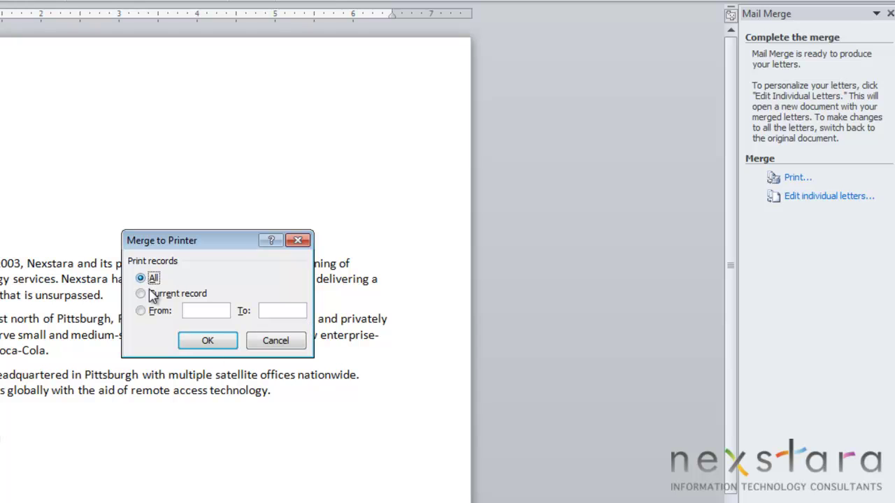
pyautogui.click(209, 342)
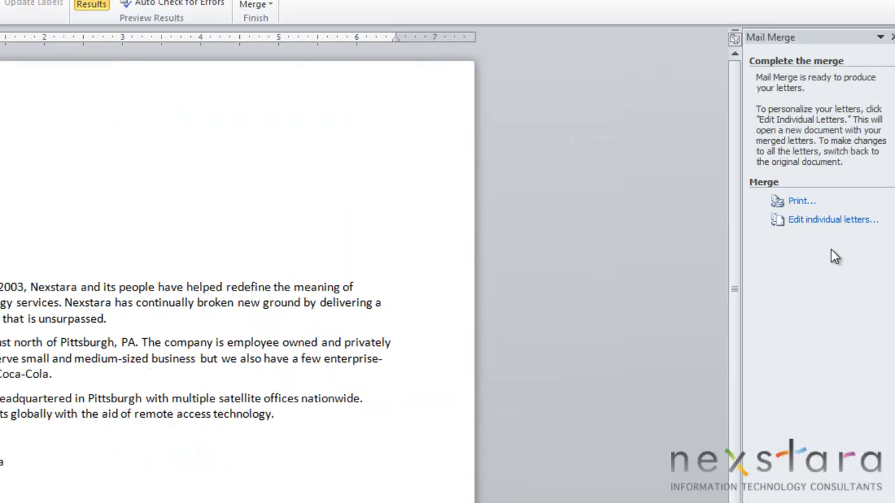
# Generate the individual letters for All records in a new merged document
pyautogui.click(828, 227)
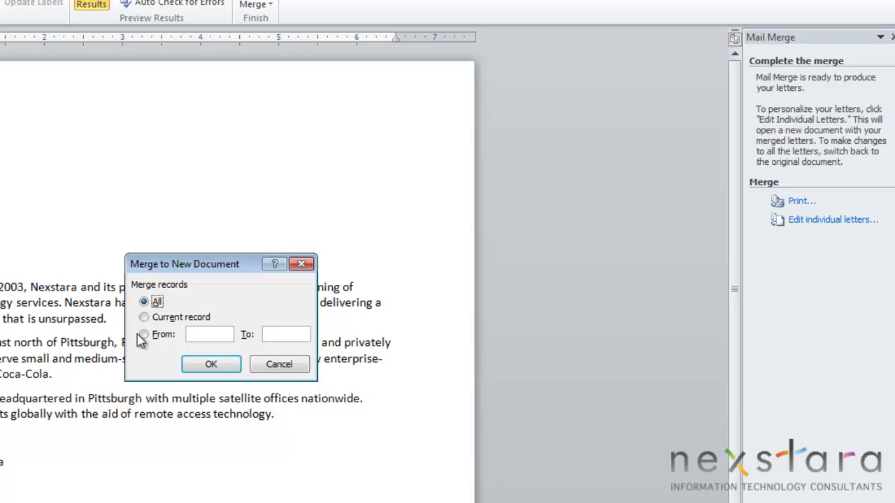
pyautogui.click(200, 361)
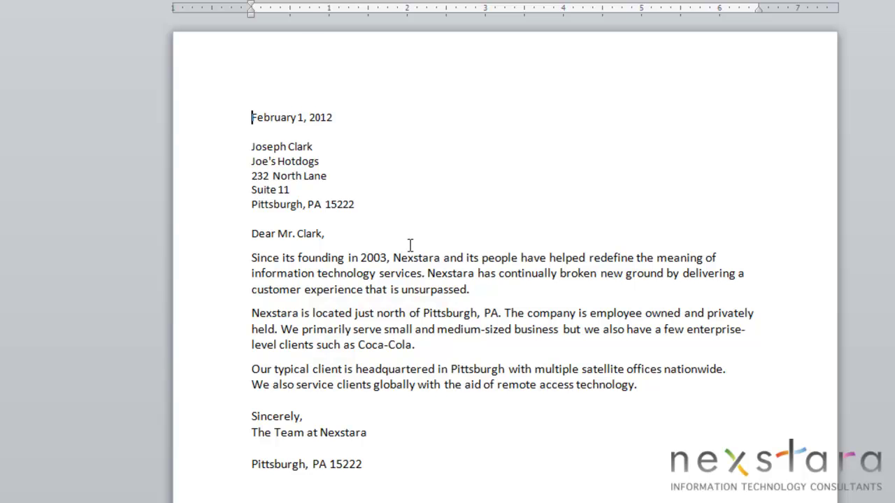
pyautogui.scroll(-1, 409, 243)
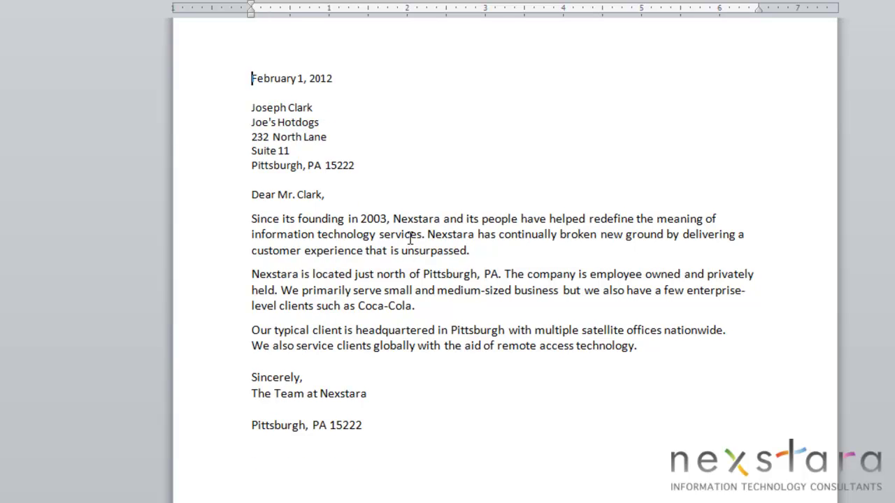
pyautogui.scroll(1, 405, 237)
pyautogui.scroll(-18, 399, 234)
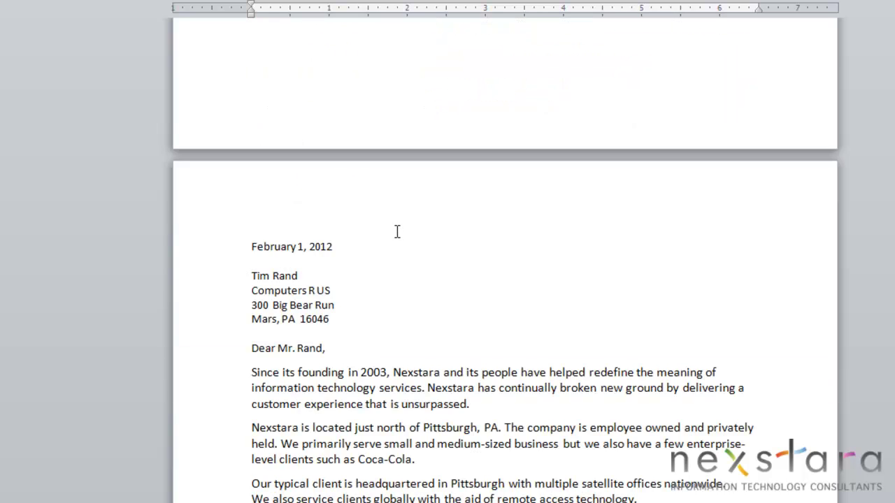
pyautogui.scroll(-18, 397, 231)
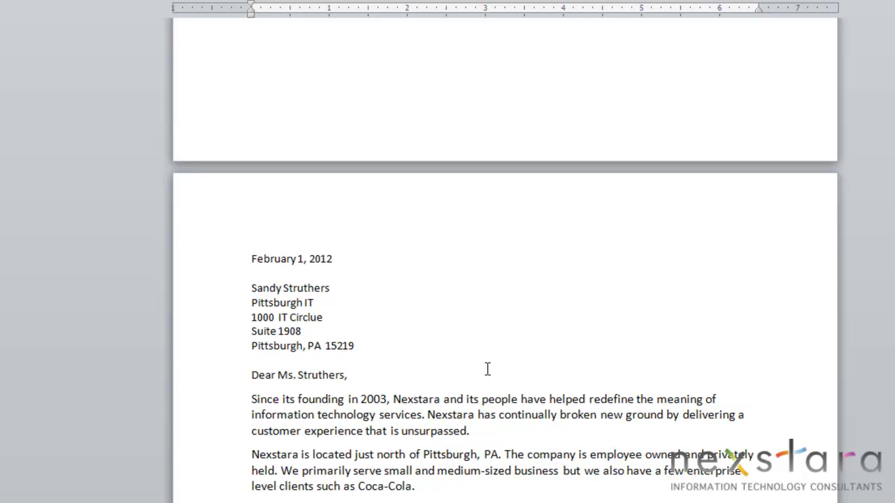
pyautogui.scroll(-10, 509, 406)
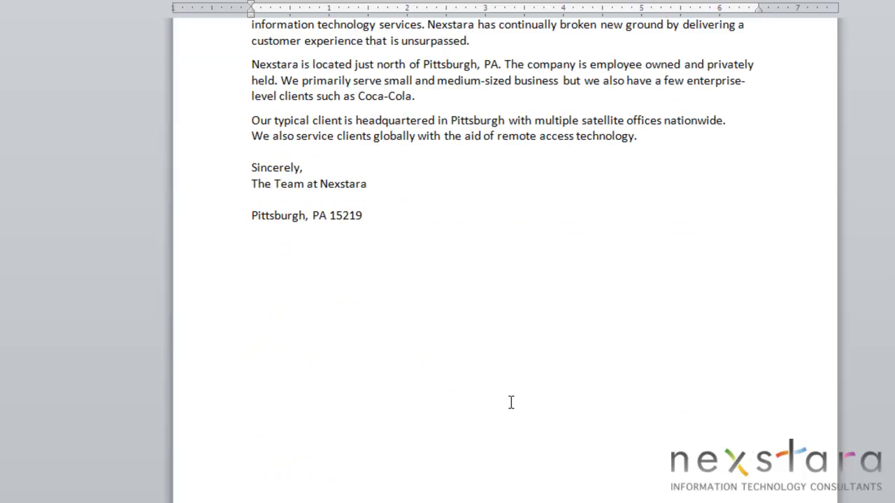